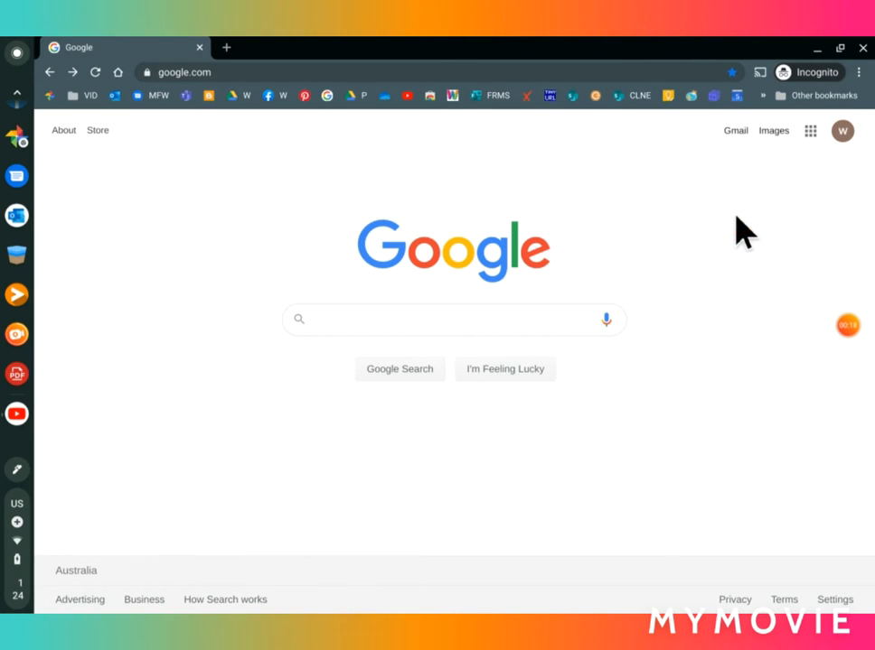
Step: Go to Google Drive from the Google apps panel, landing on the empty My Drive
left_click(810, 132)
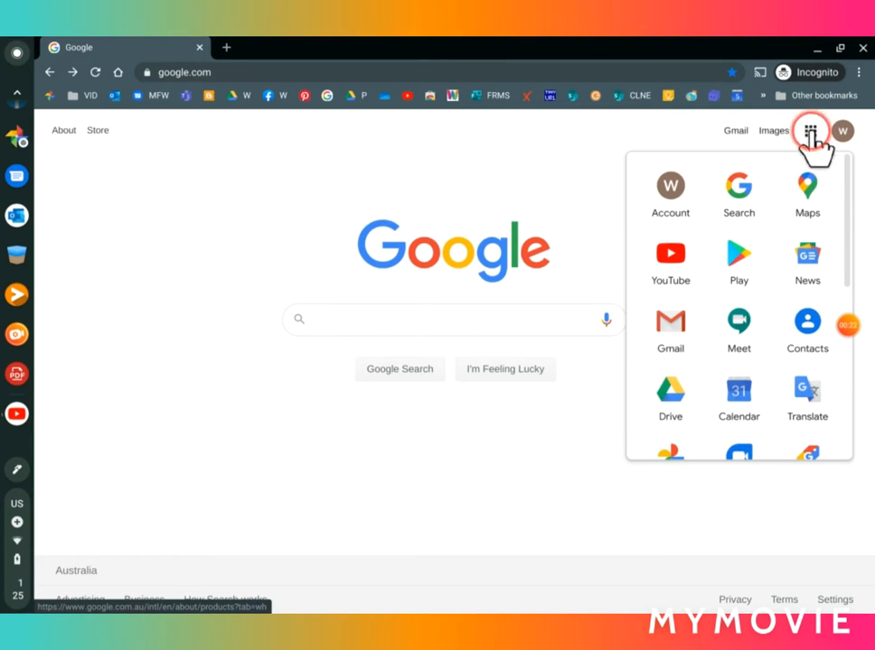
left_click(672, 403)
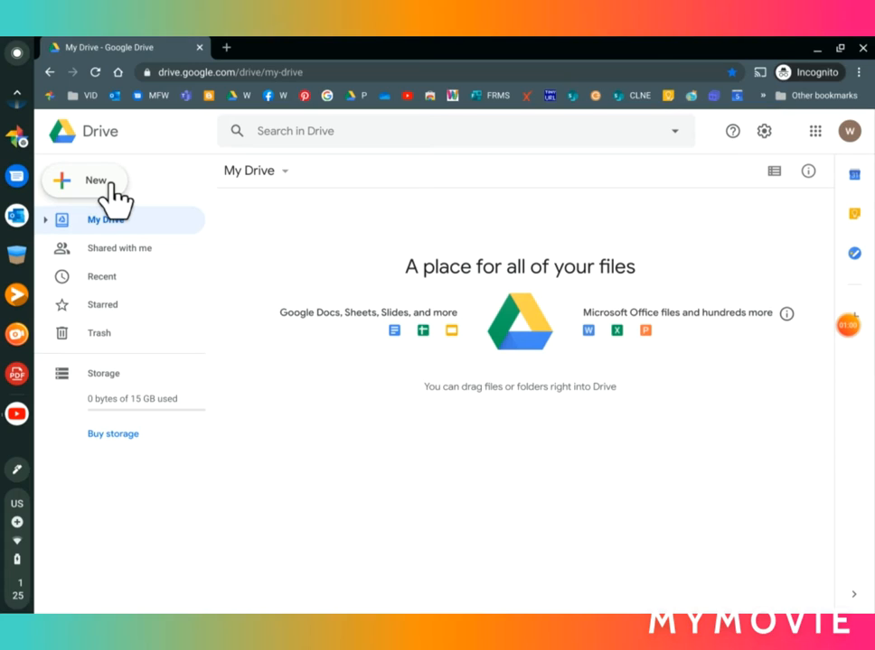
left_click(89, 229)
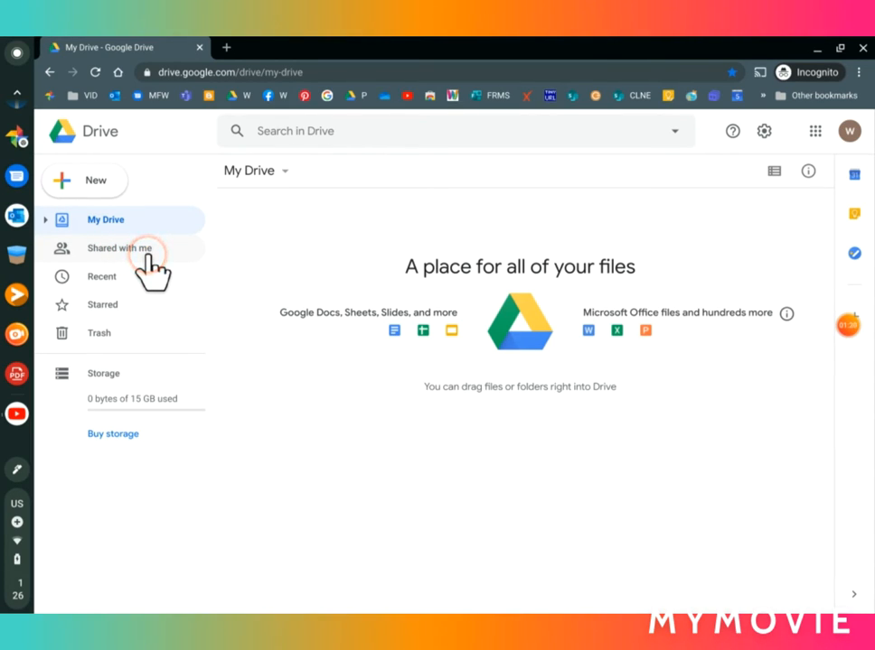
left_click(99, 278)
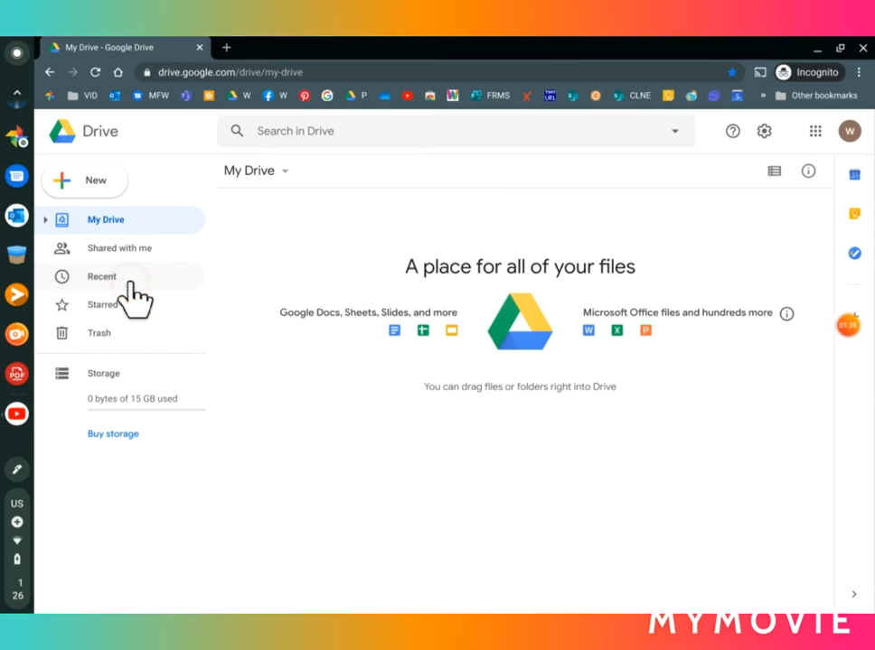
left_click(89, 307)
Step: Create a folder named 'New Folder' in My Drive and expand My Drive in the sidebar to show it
left_click(101, 190)
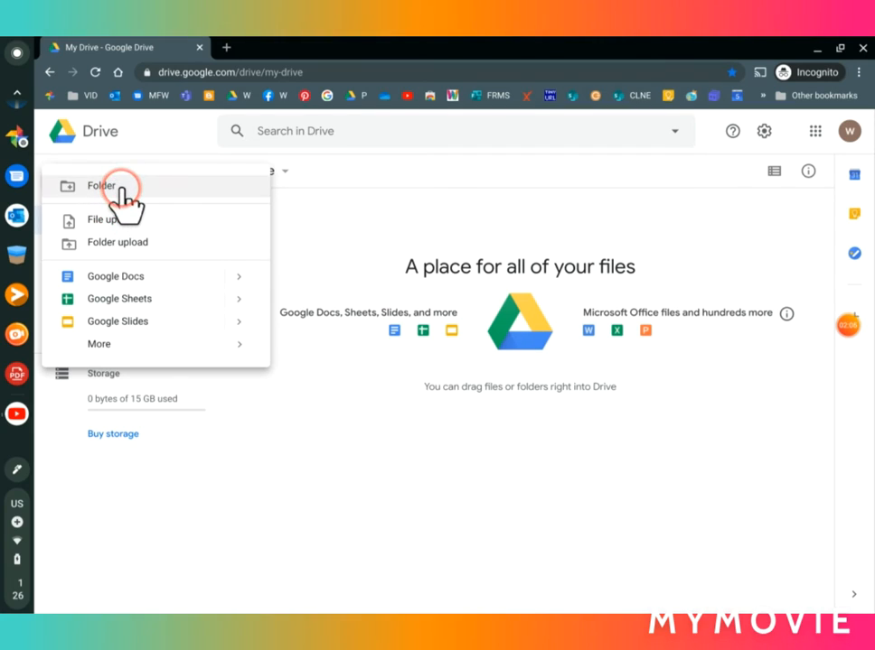
left_click(158, 188)
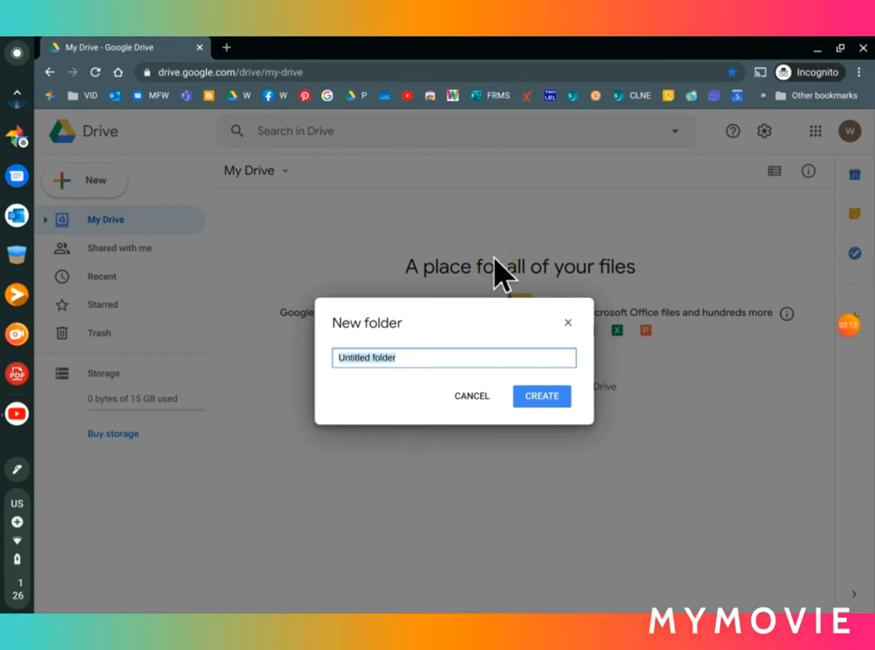
type("New Folder")
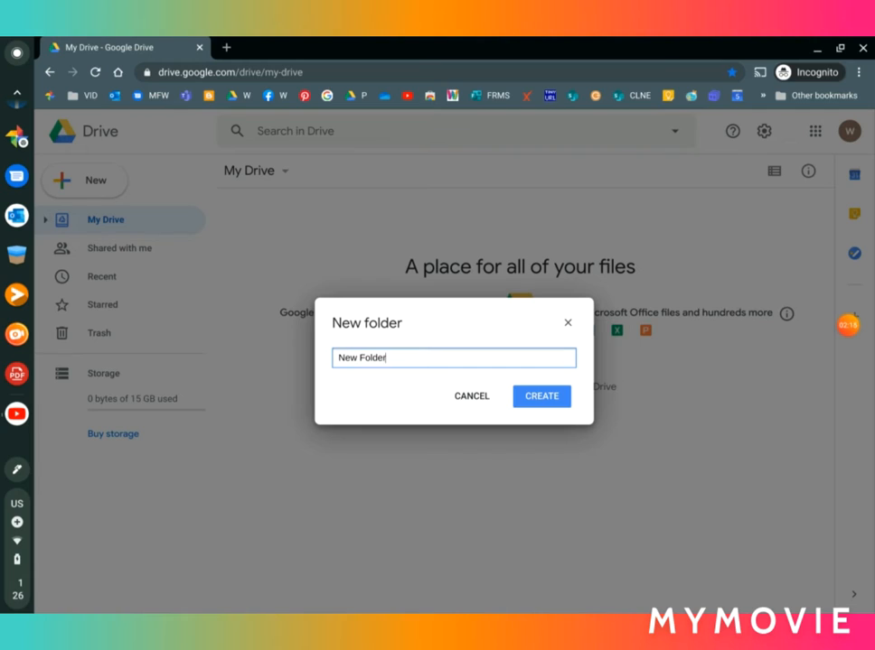
left_click(544, 398)
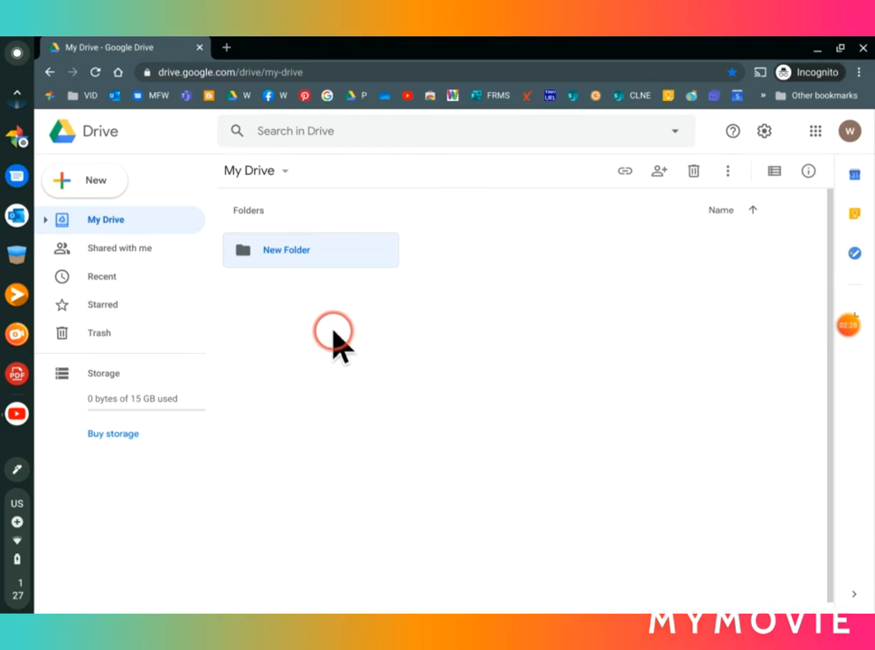
left_click(46, 221)
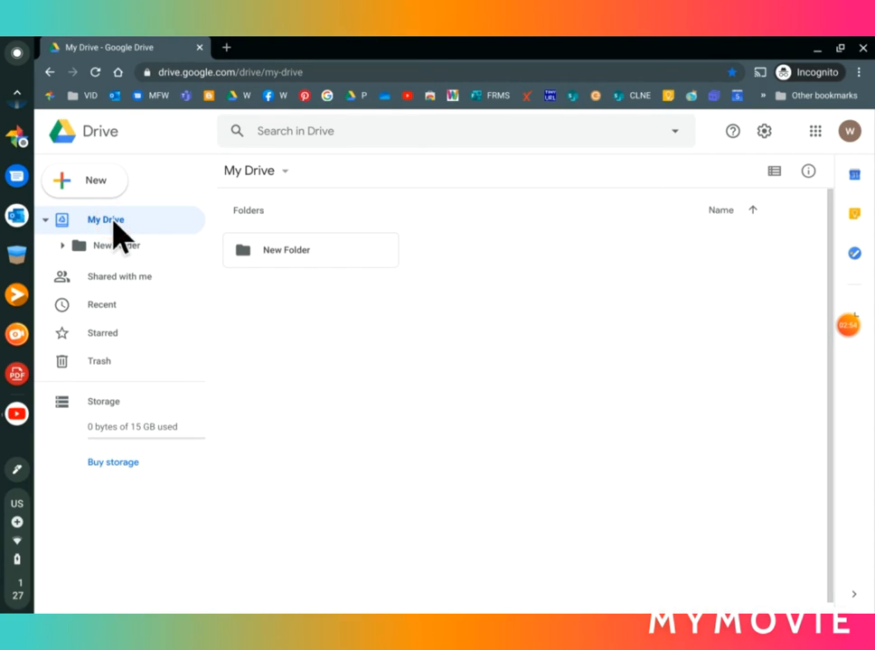
left_click(102, 184)
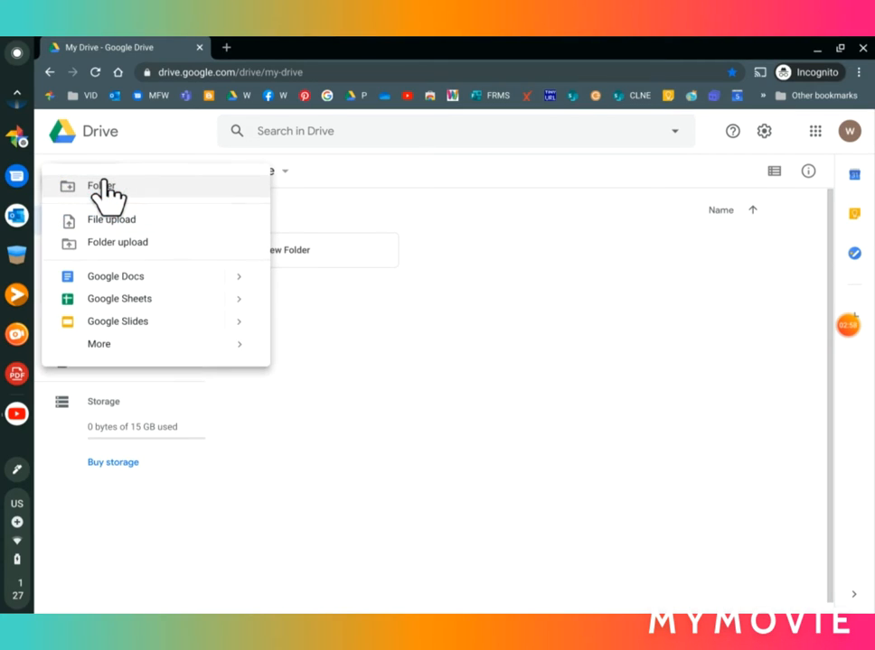
Step: Create a blank Google Doc, close its outline panel, and retitle it 'New document'
left_click(125, 282)
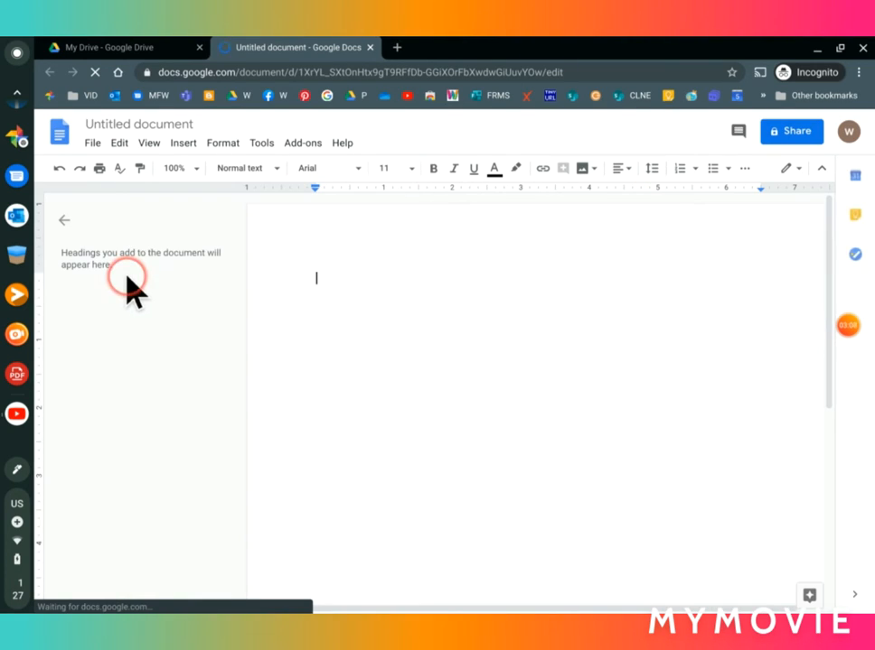
left_click(63, 220)
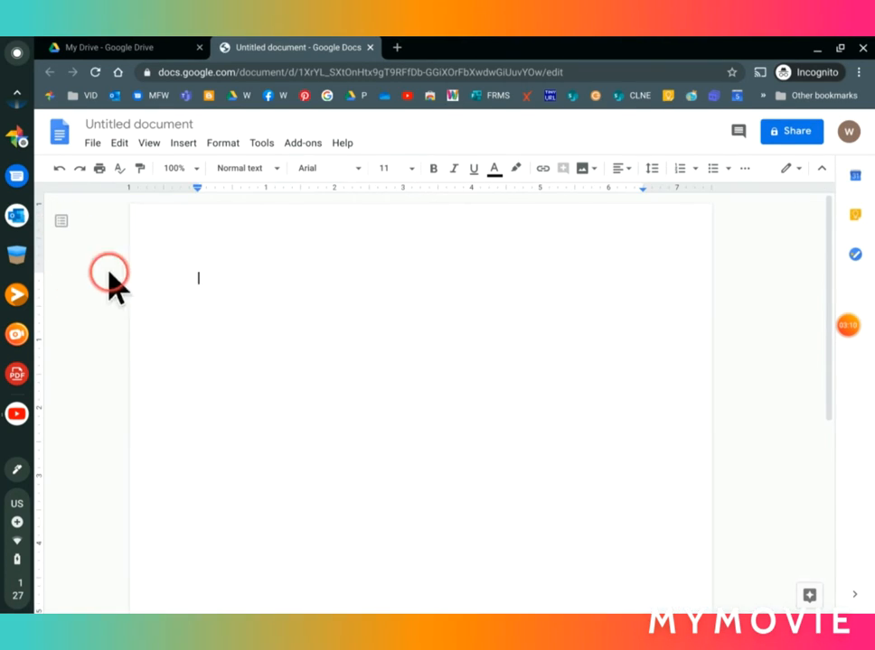
left_click(191, 123)
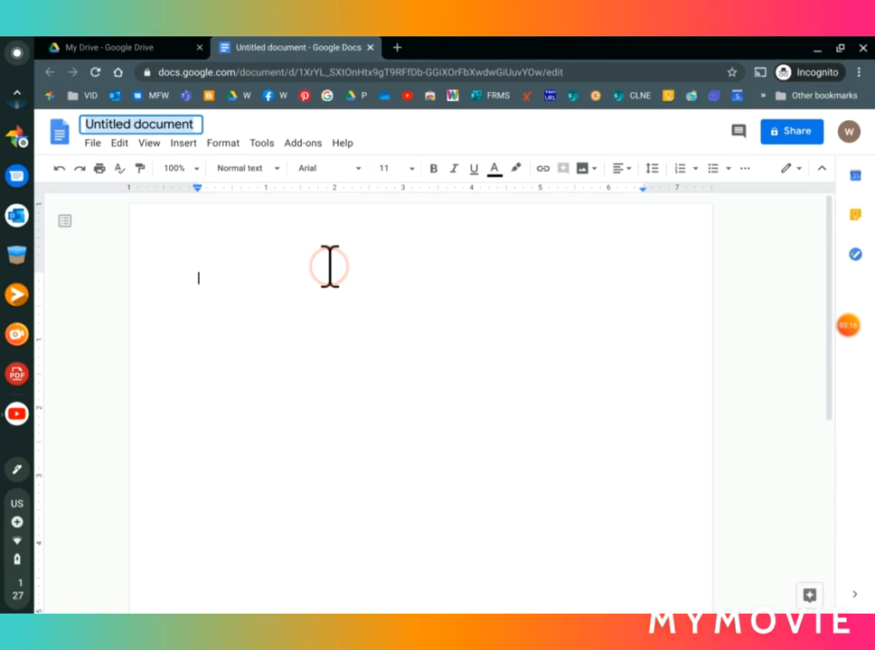
type("New")
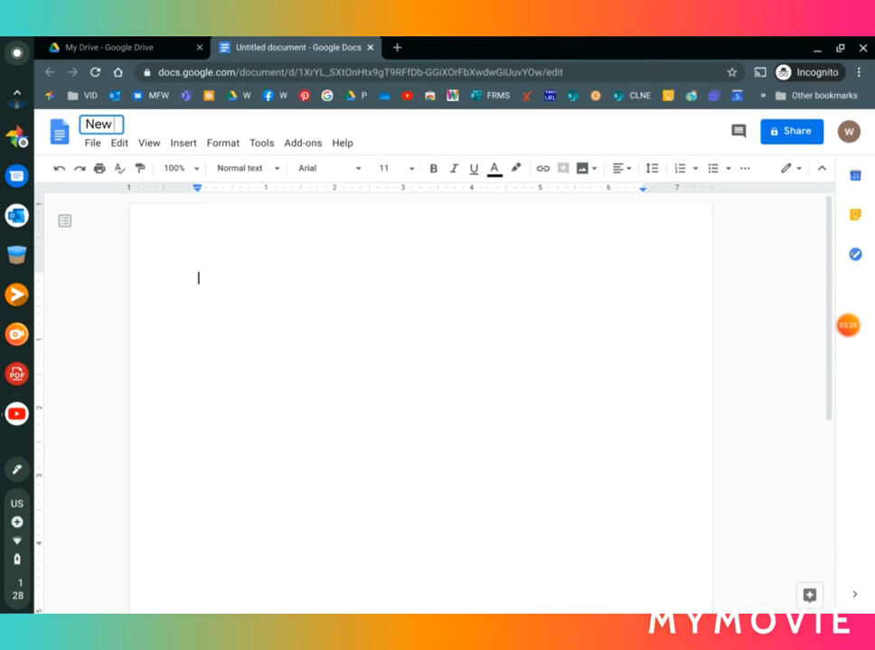
type(" document")
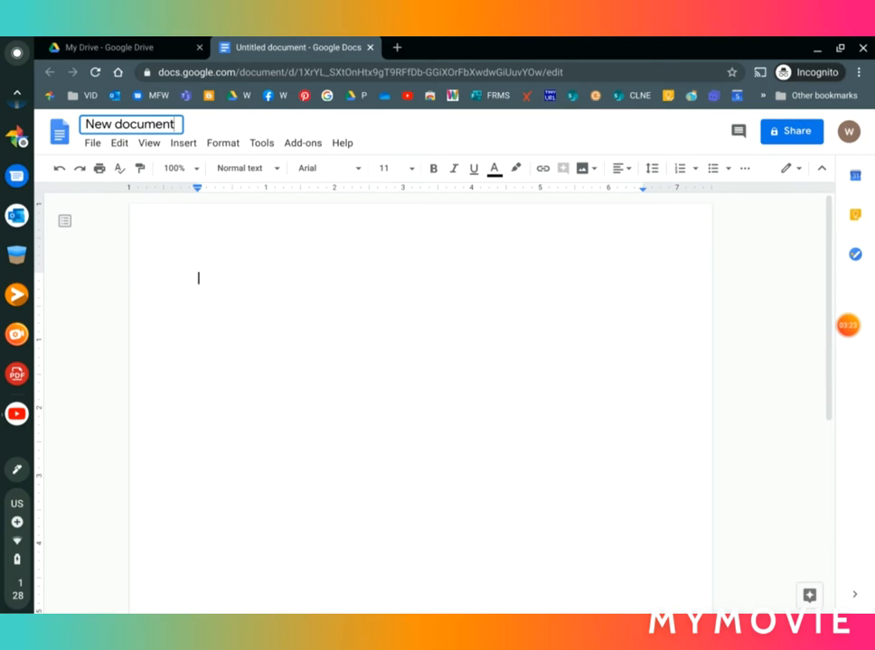
key("Return")
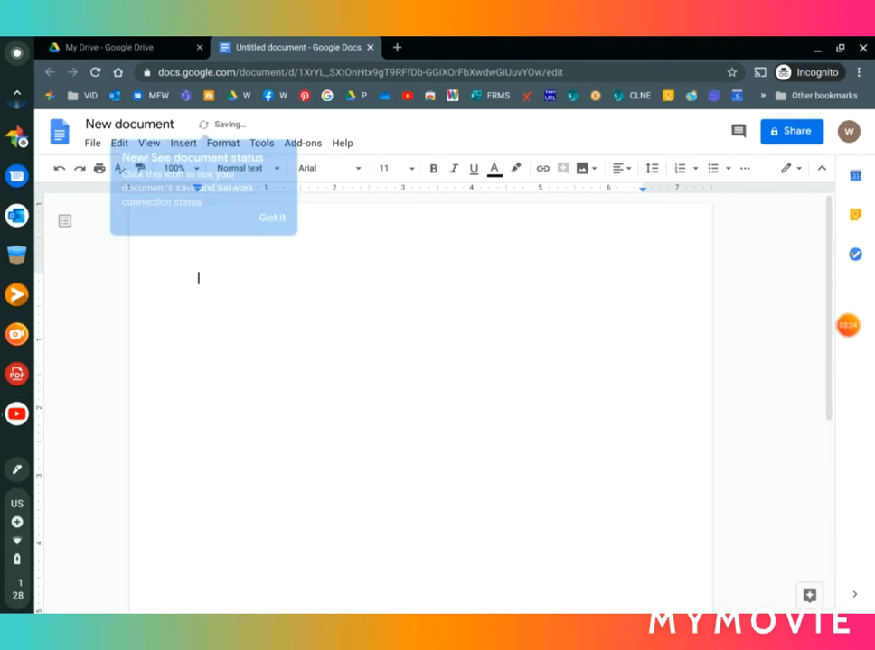
left_click(253, 215)
left_click(300, 219)
left_click(188, 404)
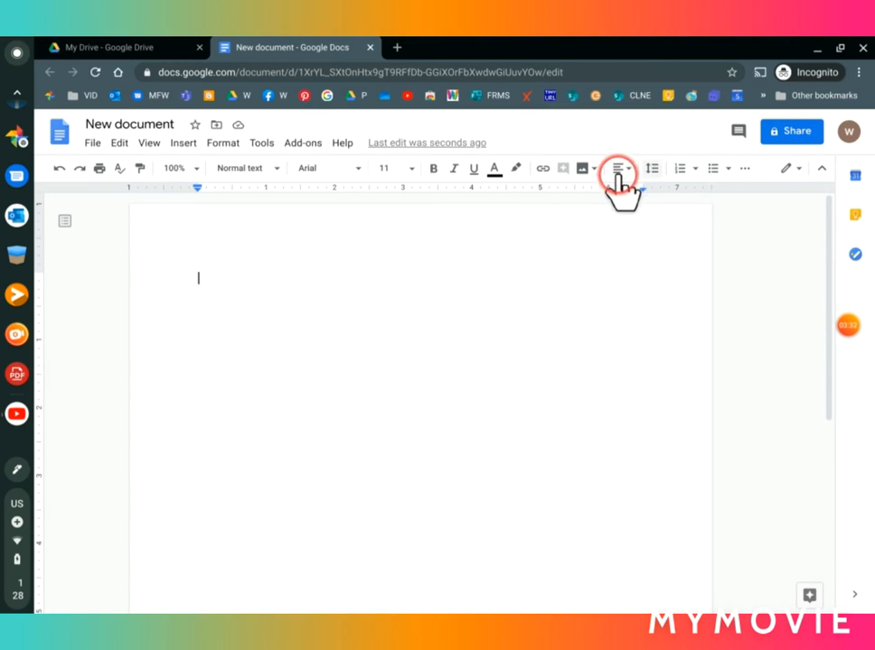
Step: Browse the document's menu commands, then close the menu without choosing anything
left_click(96, 145)
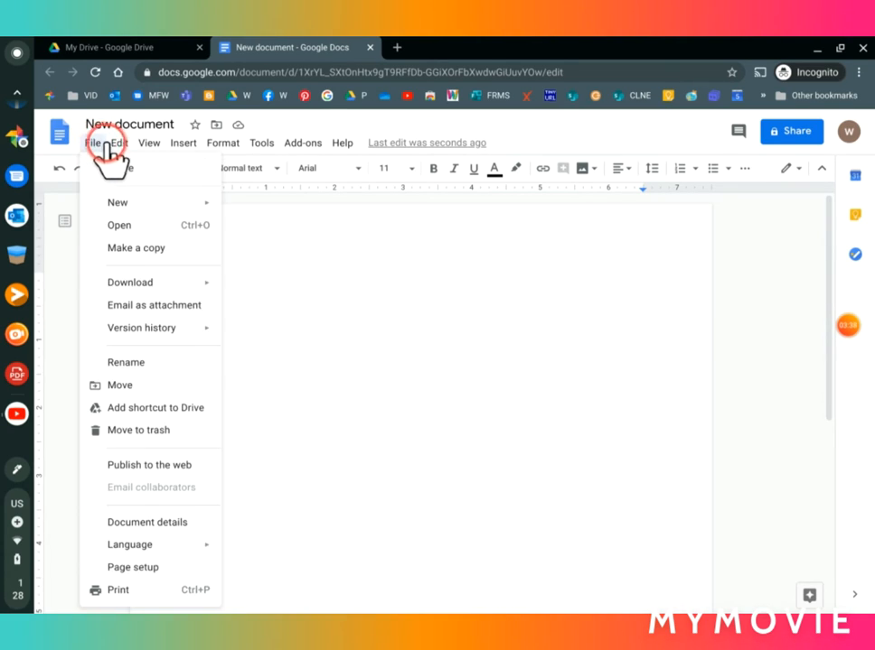
mouse_move(148, 149)
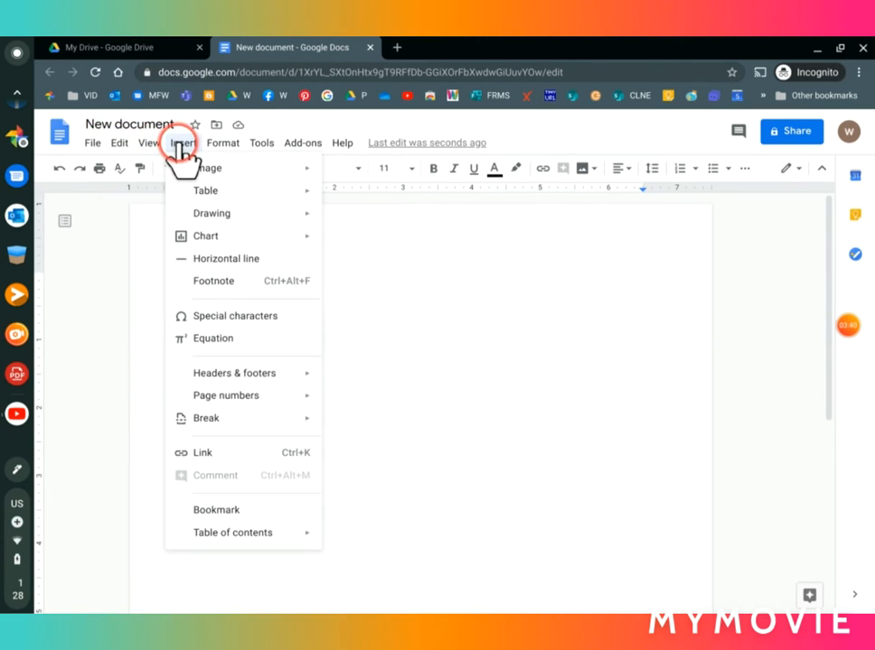
mouse_move(259, 148)
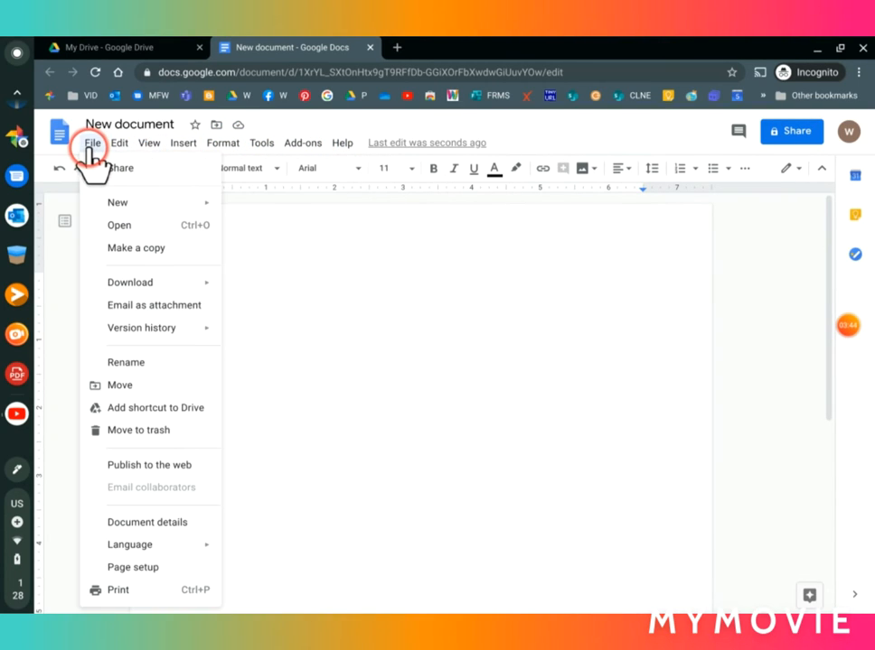
mouse_move(119, 145)
left_click(438, 287)
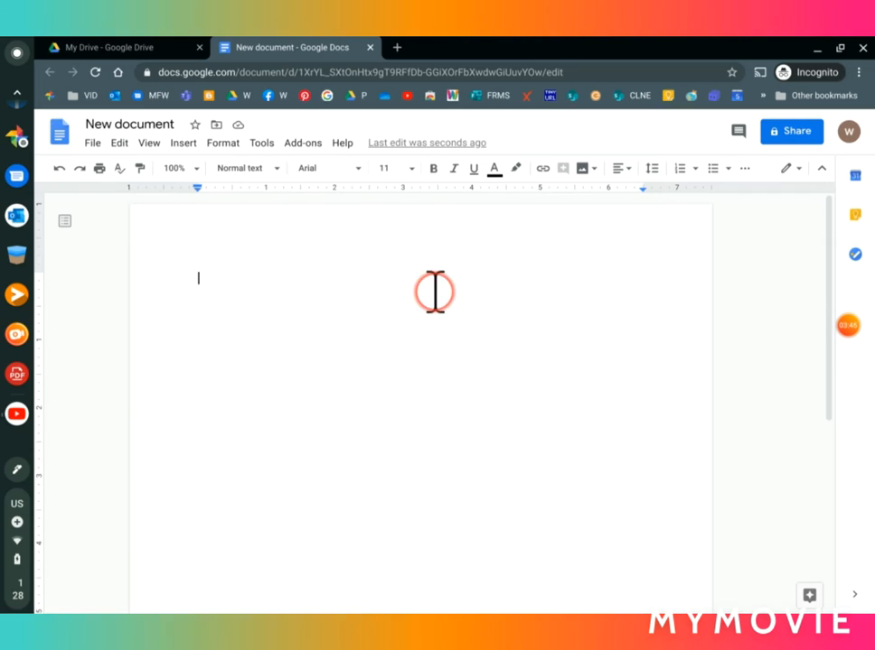
Step: Make the line 'This is a new document' bold, 48 pt and blue
double_click(226, 281)
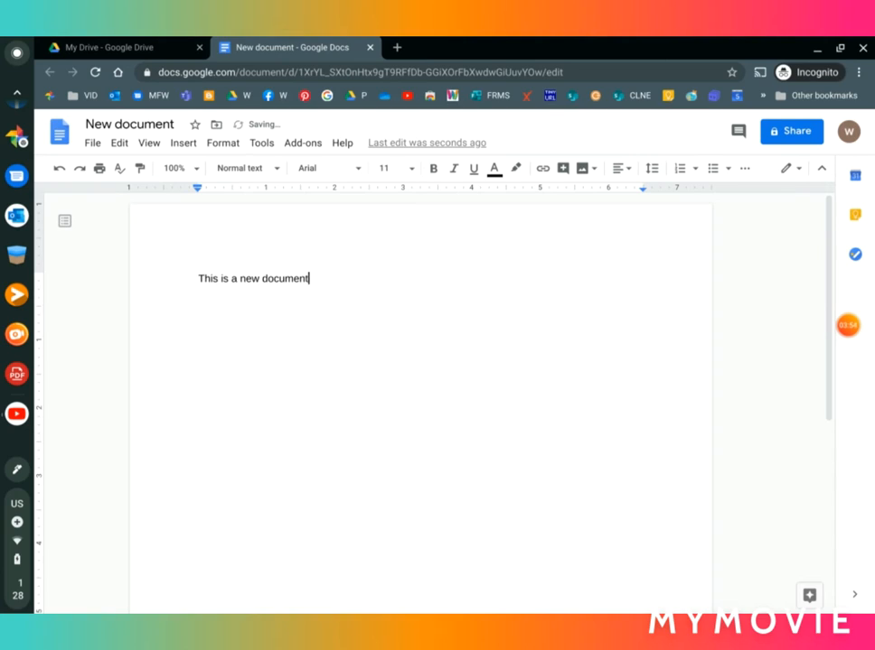
left_click_drag(342, 285, 86, 281)
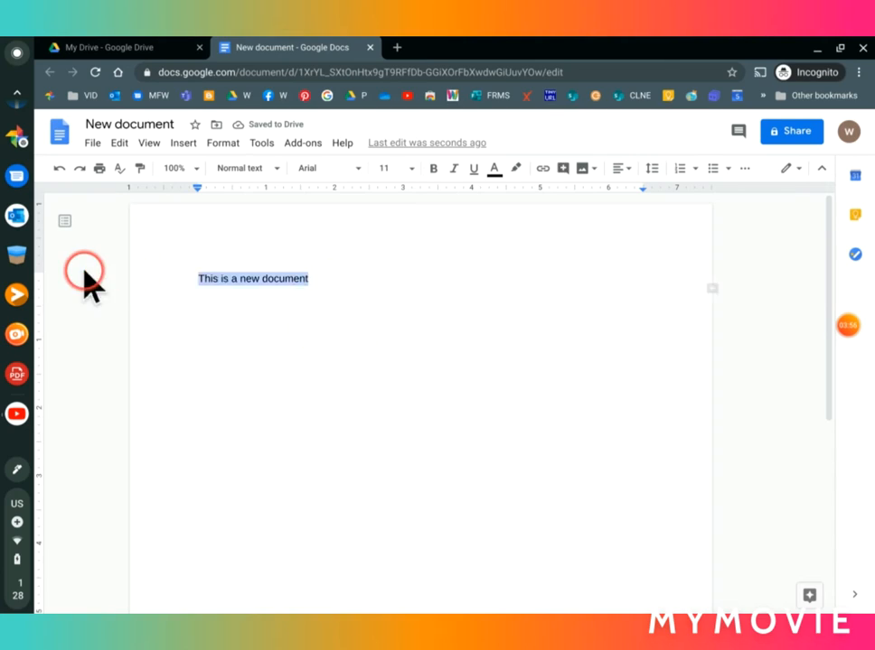
left_click(433, 169)
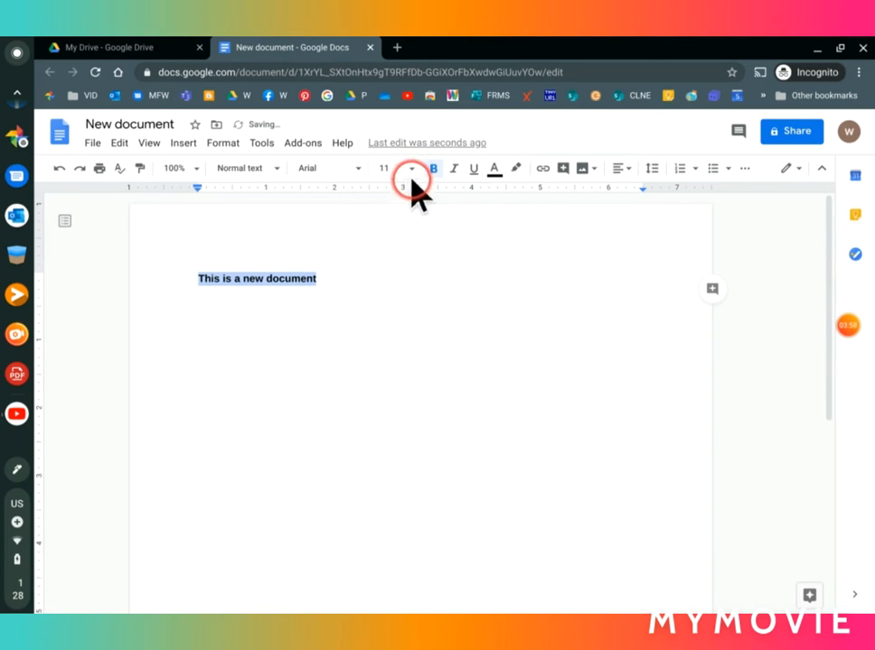
left_click(415, 169)
left_click(390, 418)
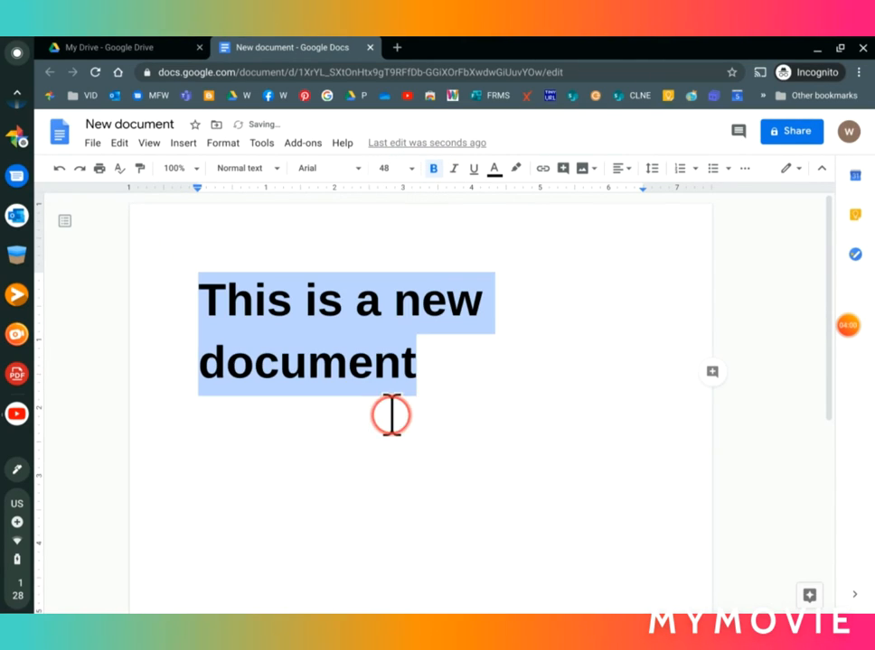
left_click(495, 170)
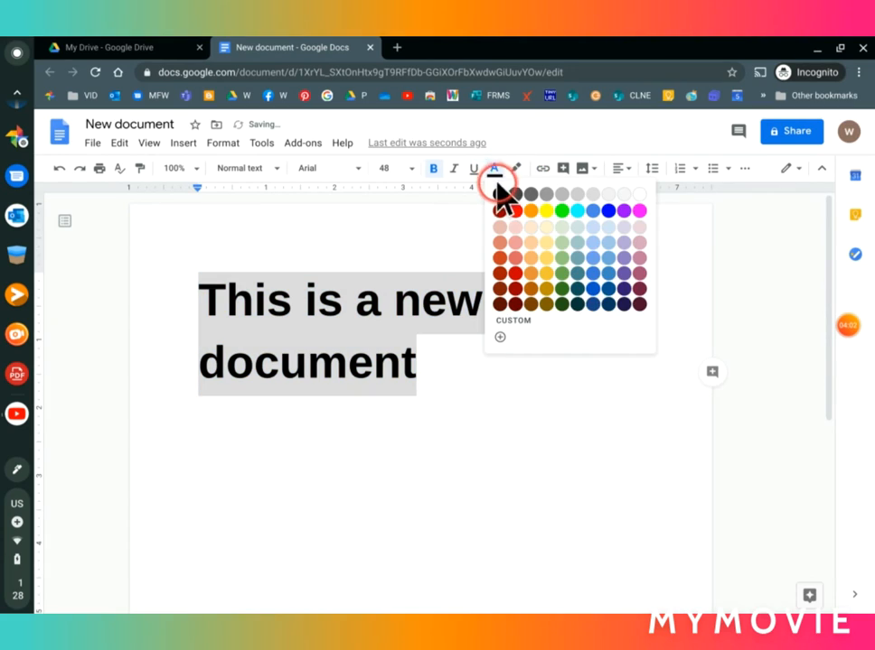
left_click(593, 288)
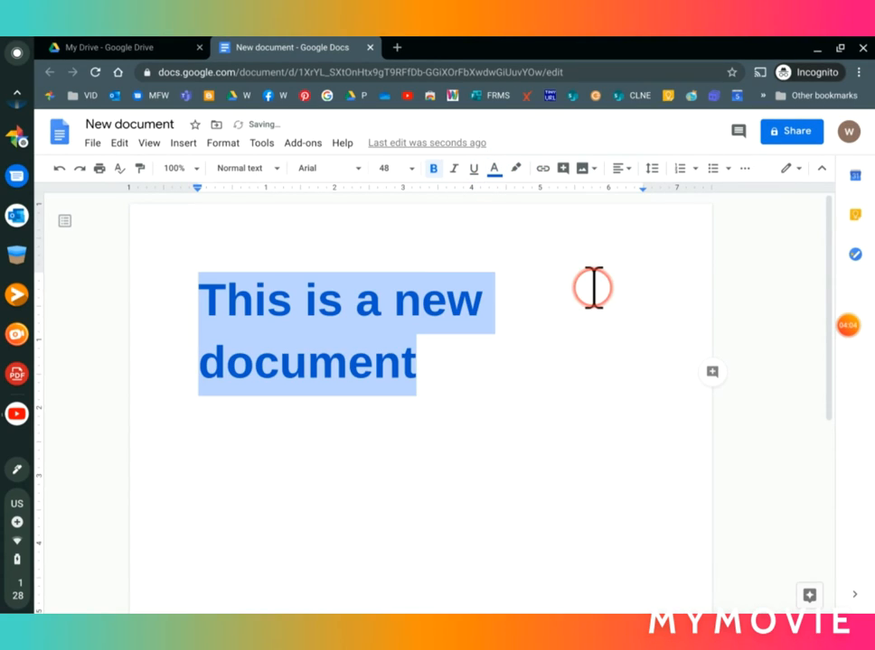
left_click(629, 171)
Step: Center the heading, set its line spacing to Double, and deselect it
left_click(582, 195)
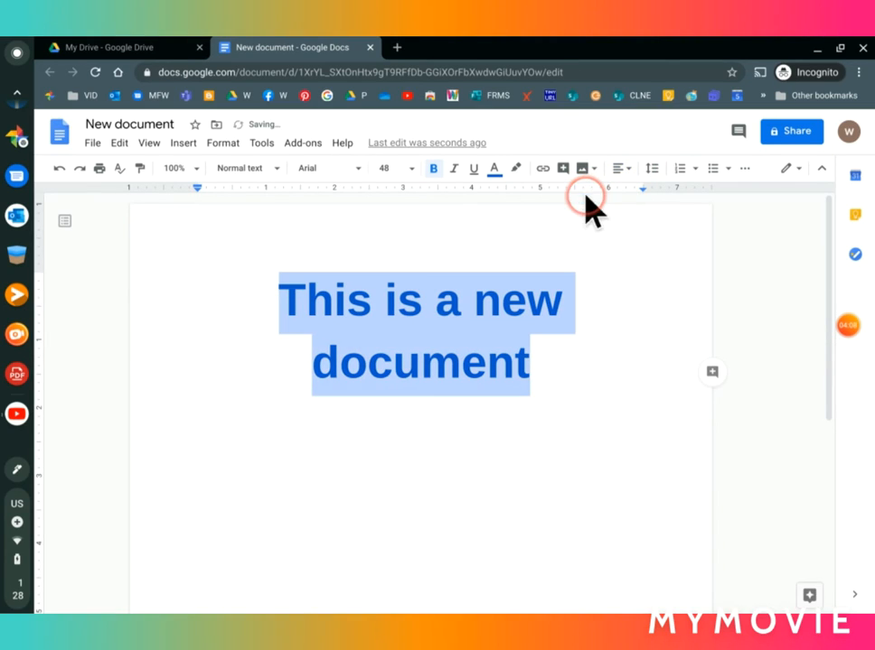
left_click(651, 170)
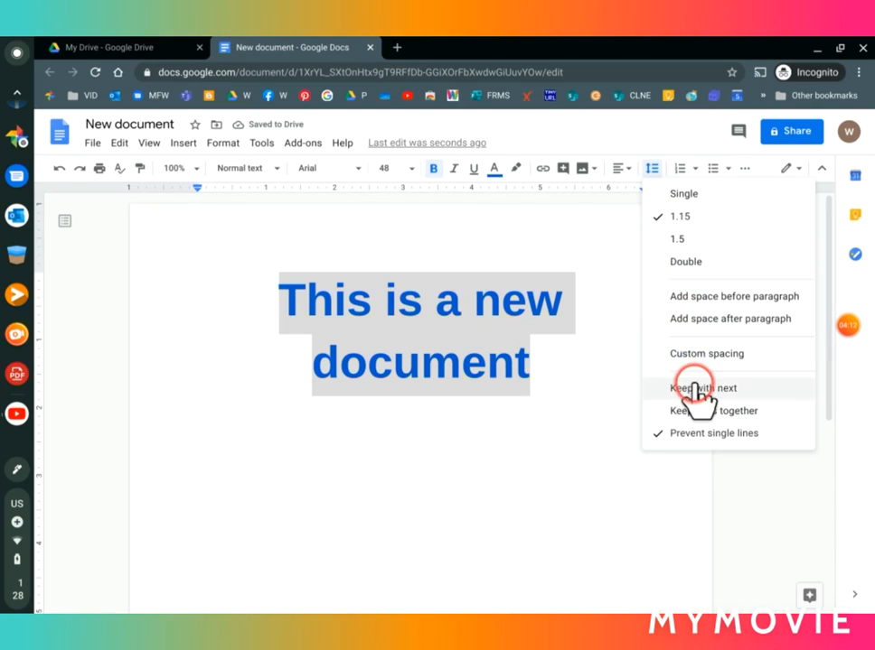
left_click(687, 262)
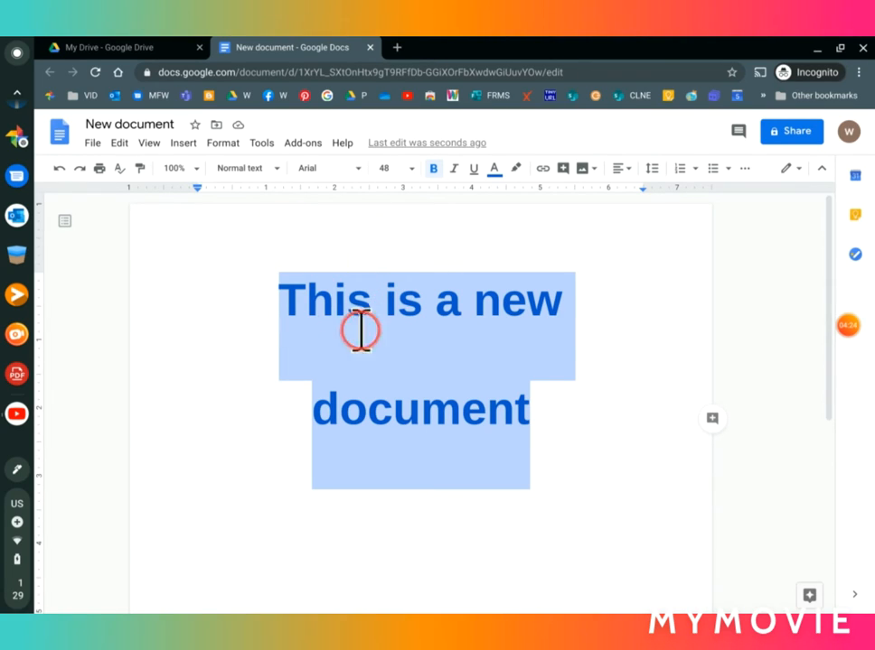
left_click(549, 413)
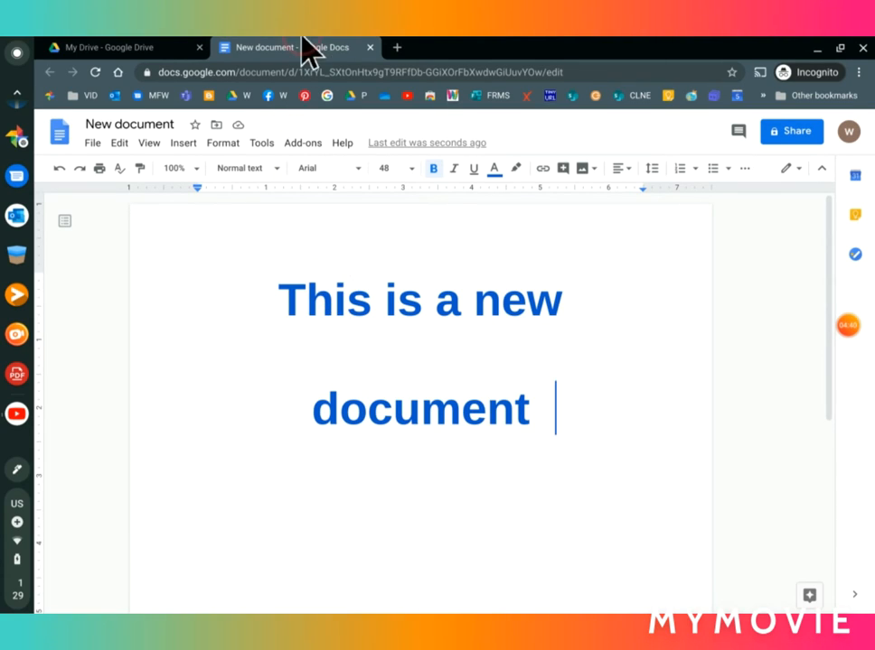
Step: Close the Doc, move 'New document' into New Folder in Drive, and open that folder
left_click(369, 47)
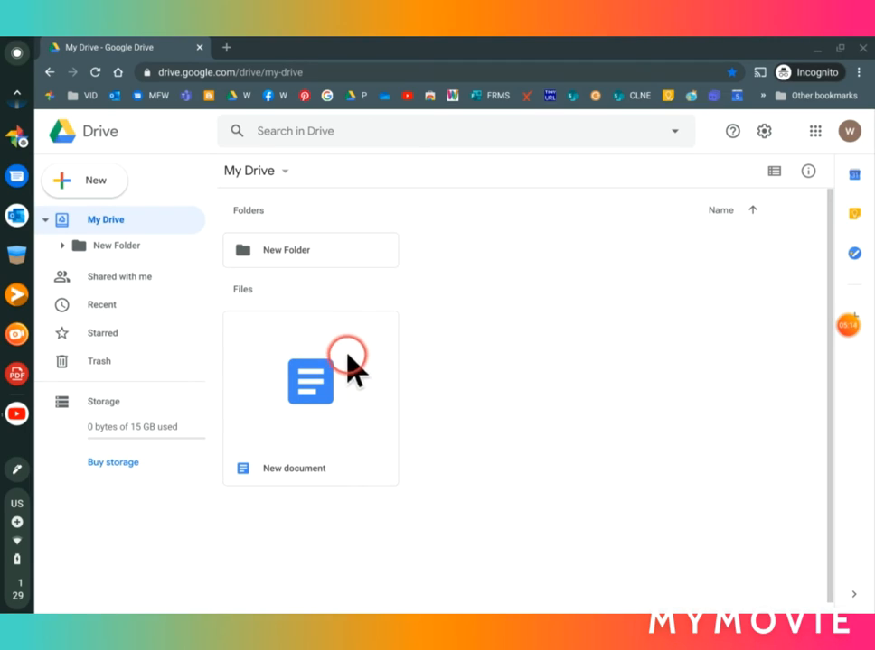
left_click(365, 413)
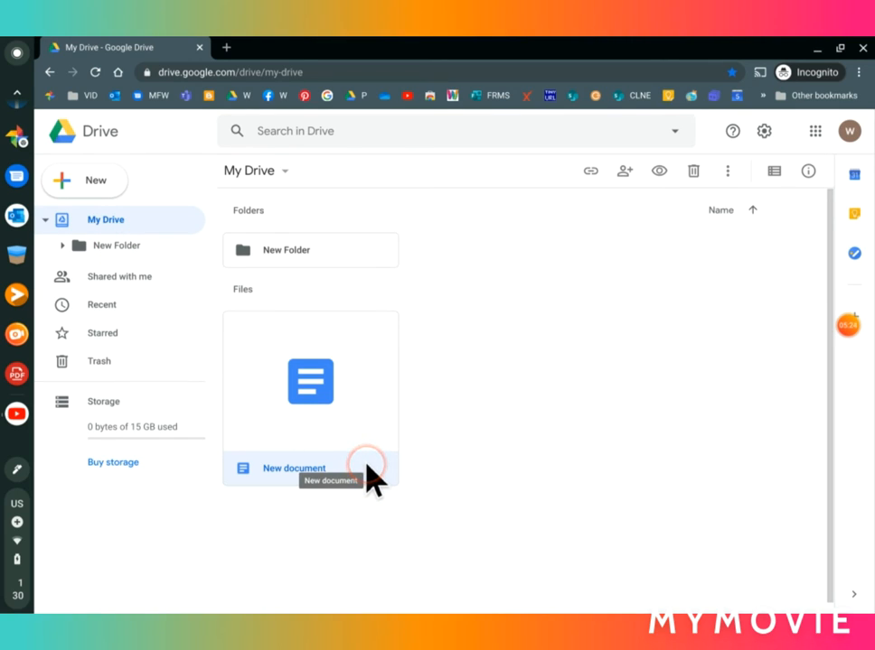
left_click_drag(374, 479, 127, 251)
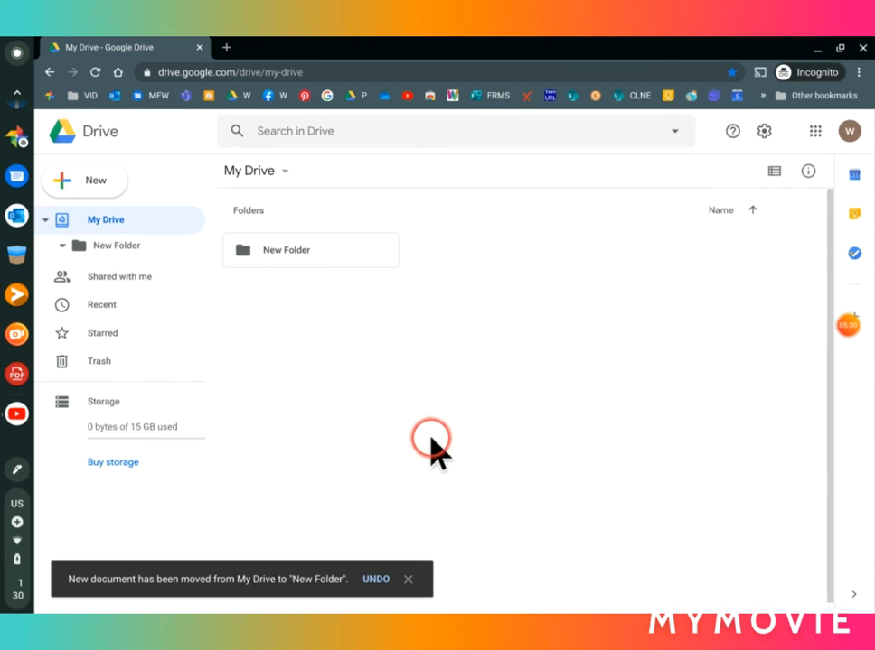
left_click(119, 248)
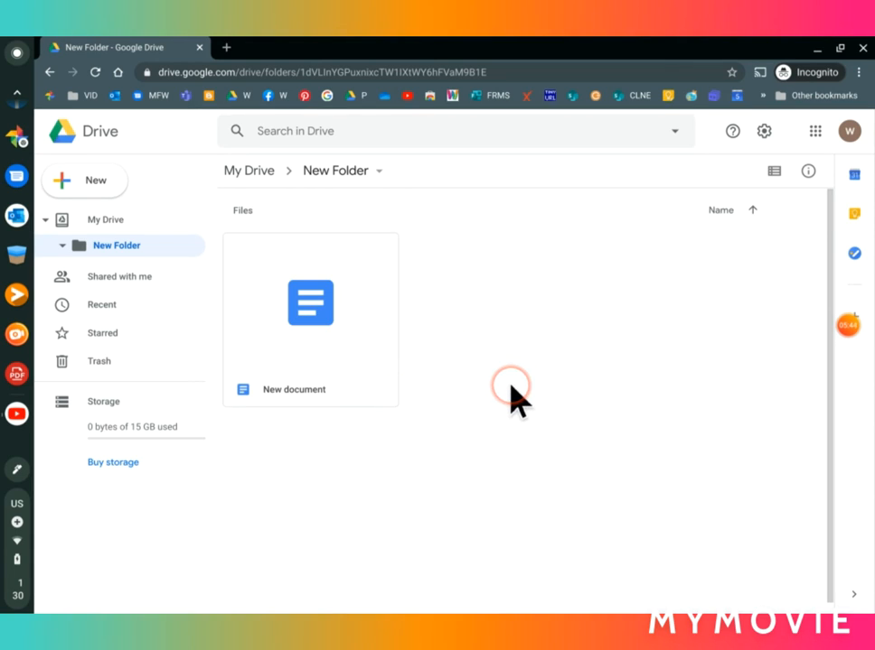
Step: Open 'New document' from New Folder in Google Docs after dismissing its action menu
left_click(364, 390)
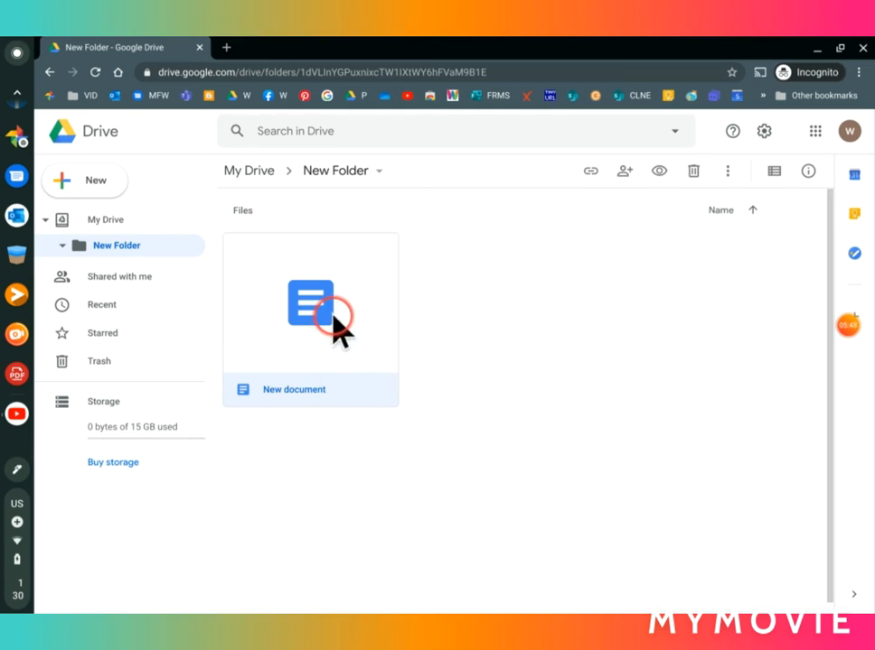
right_click(364, 396)
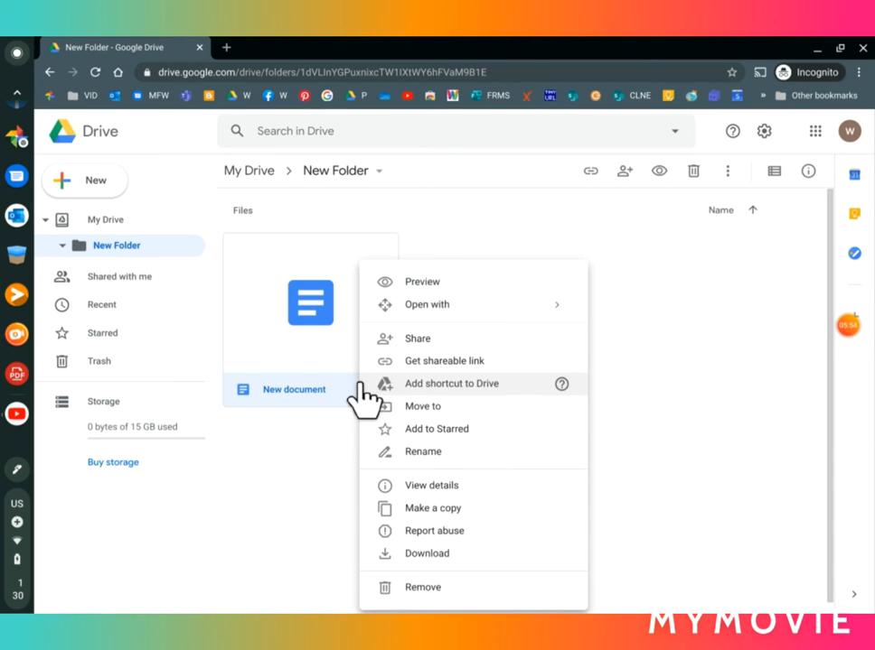
left_click(406, 340)
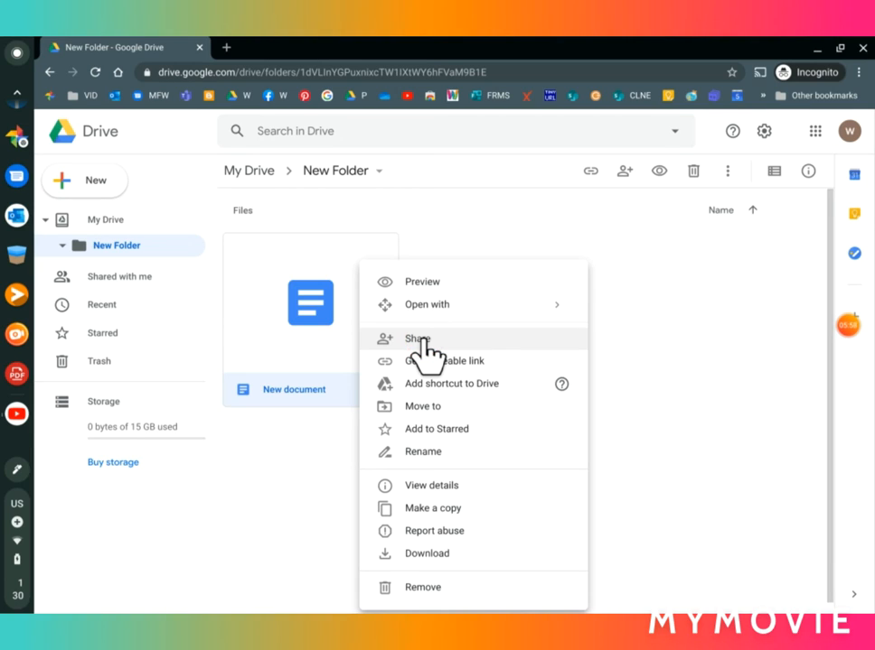
left_click(282, 488)
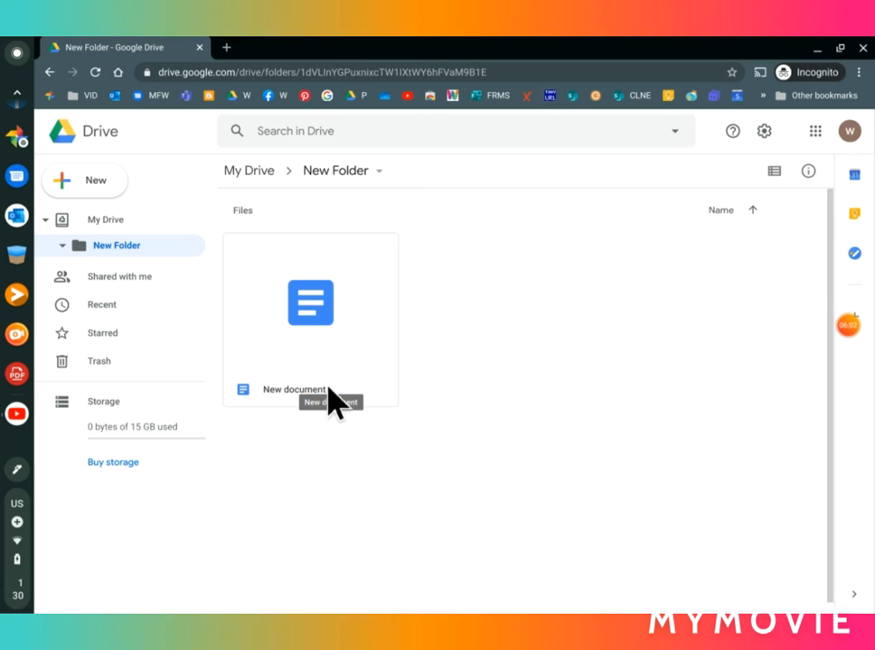
double_click(330, 397)
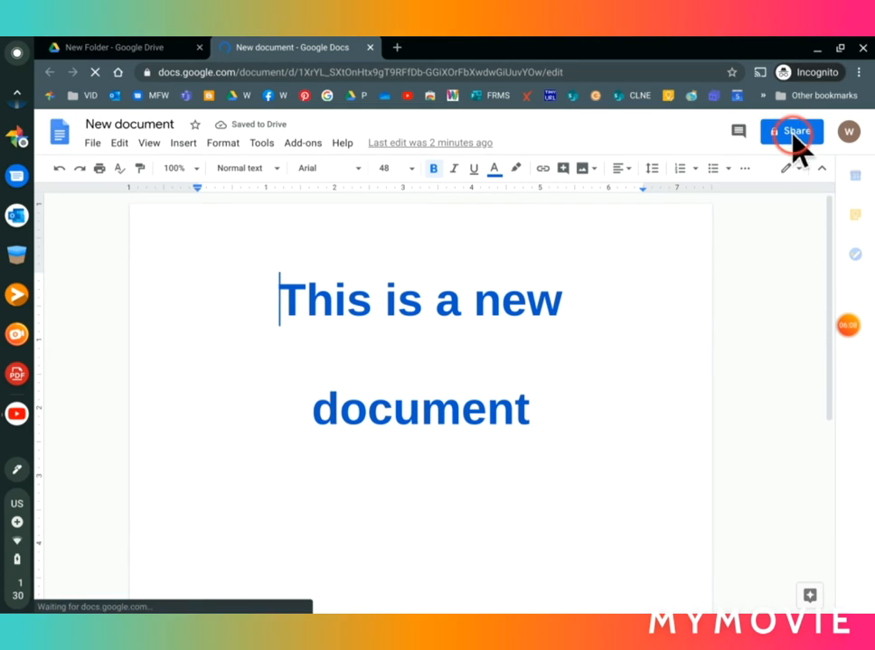
left_click(781, 133)
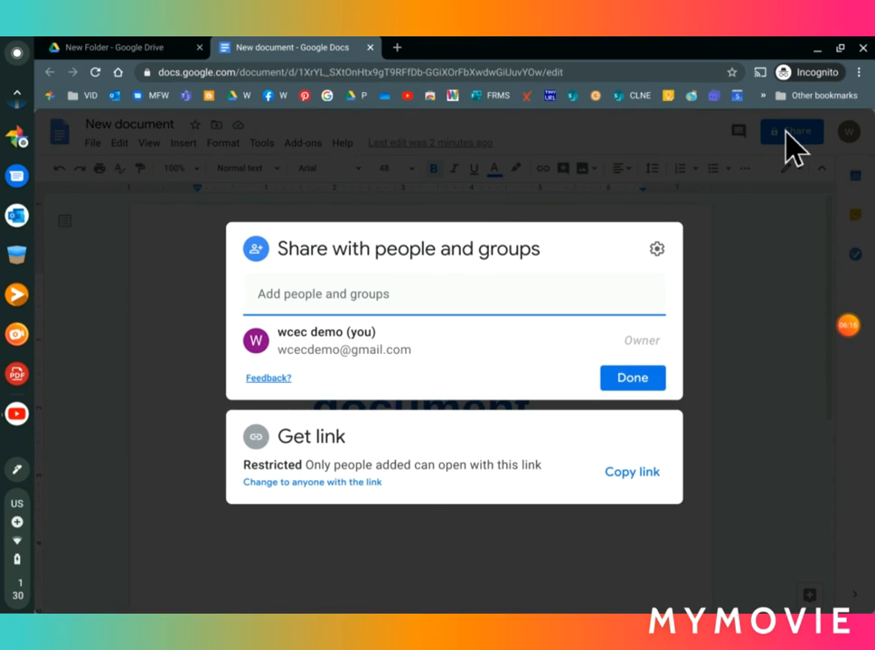
left_click(403, 293)
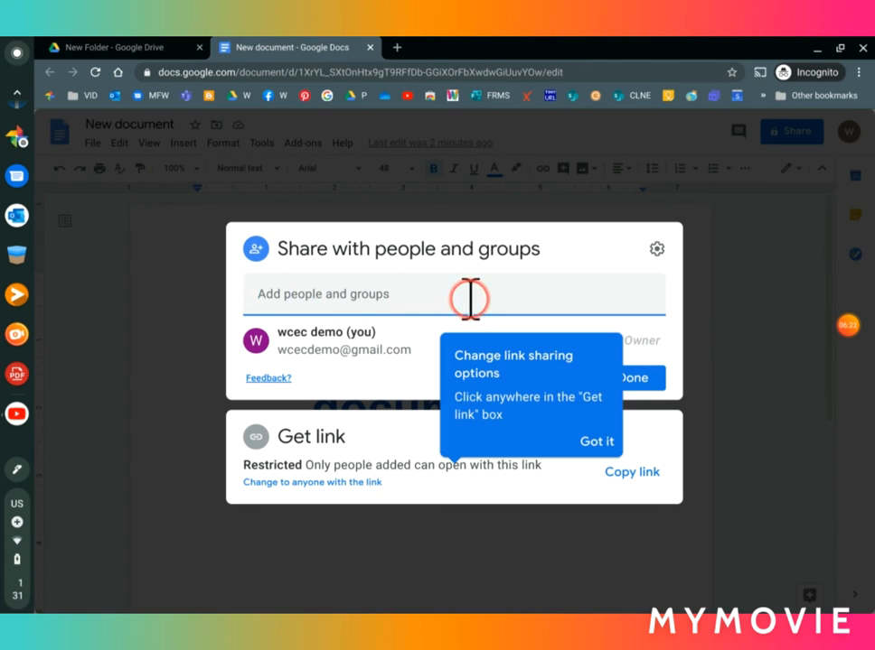
left_click(597, 443)
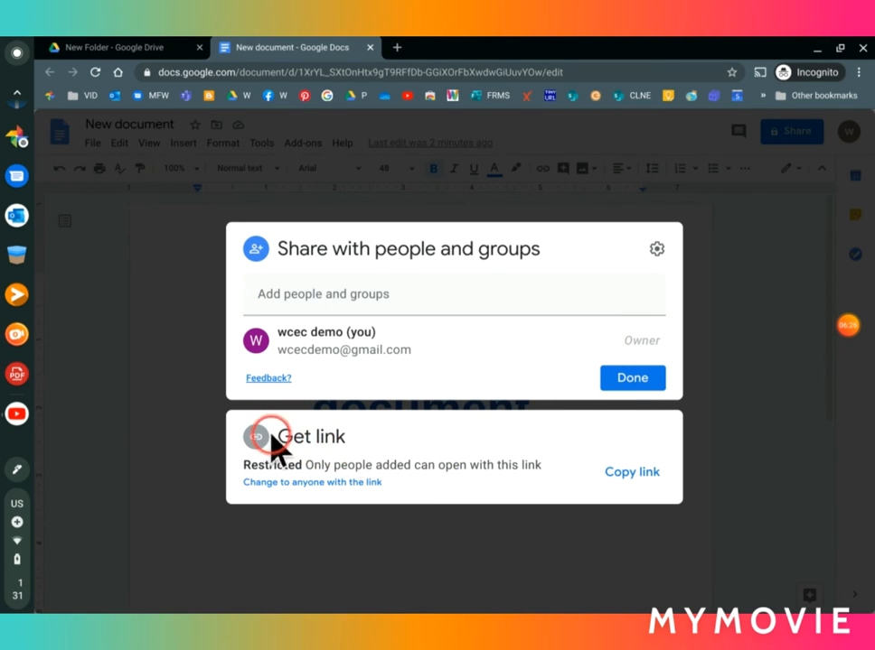
left_click(313, 294)
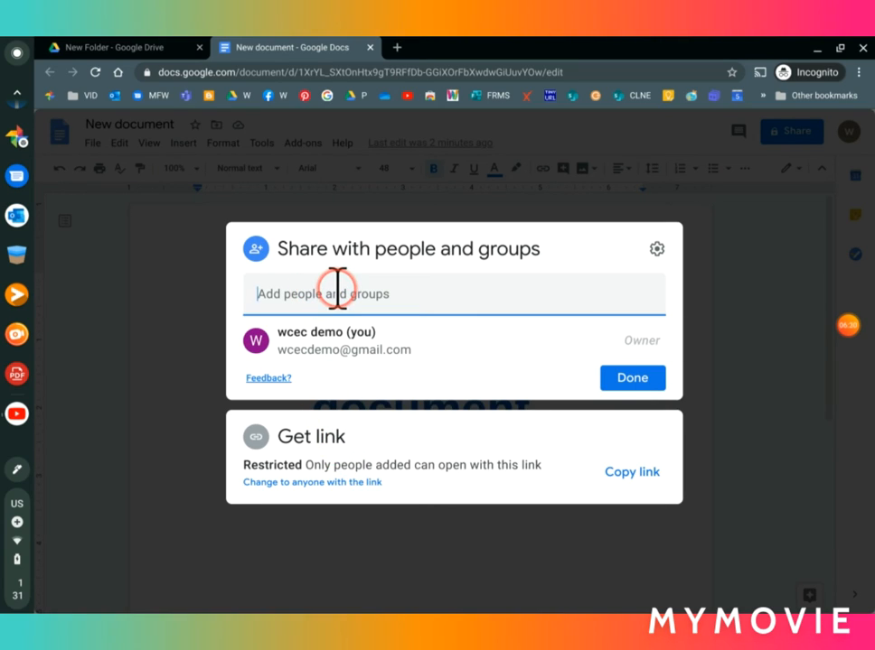
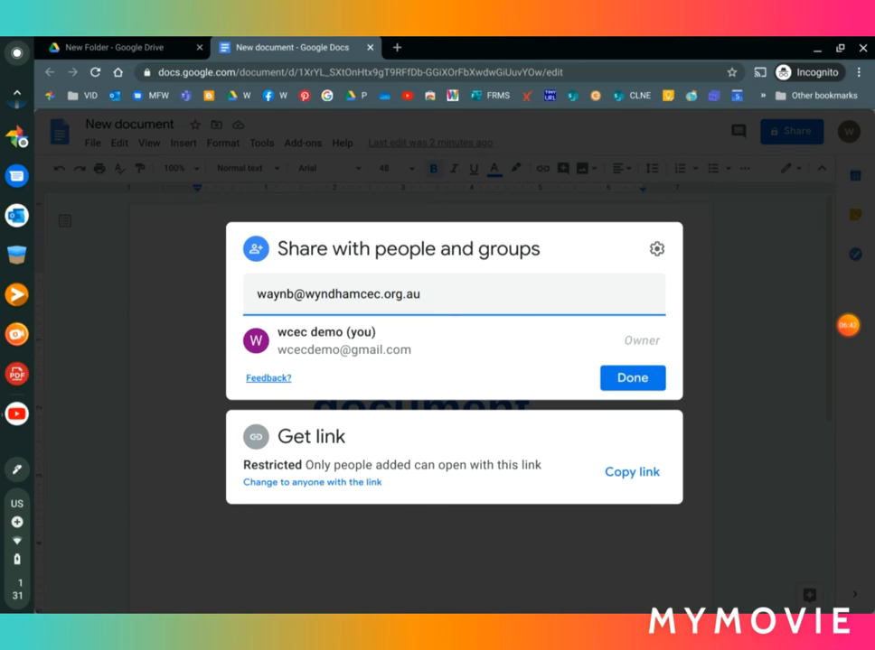
left_click(638, 384)
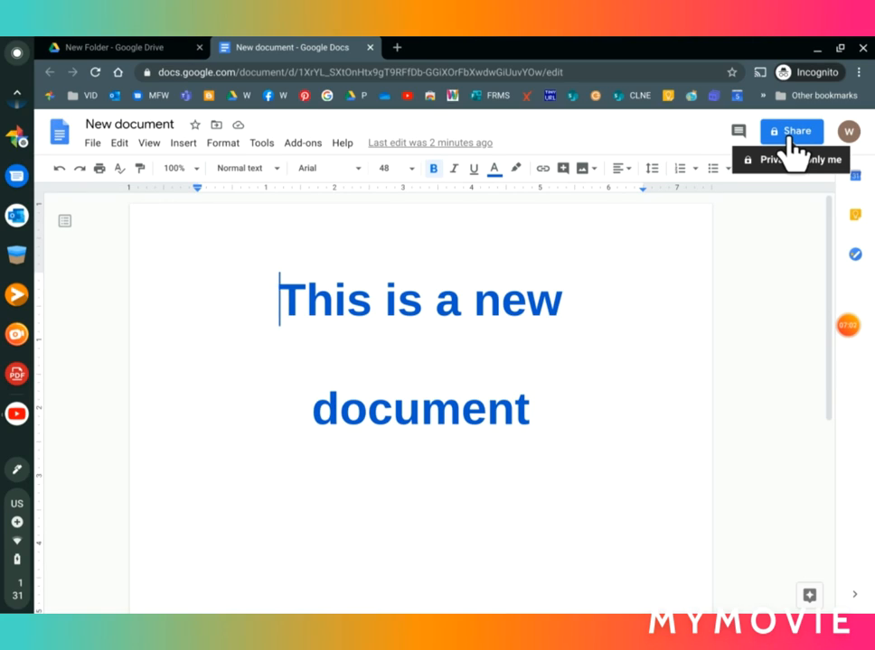
Step: Open the Share dialog for 'New document' and dismiss the sharing restrictions tip
left_click(788, 141)
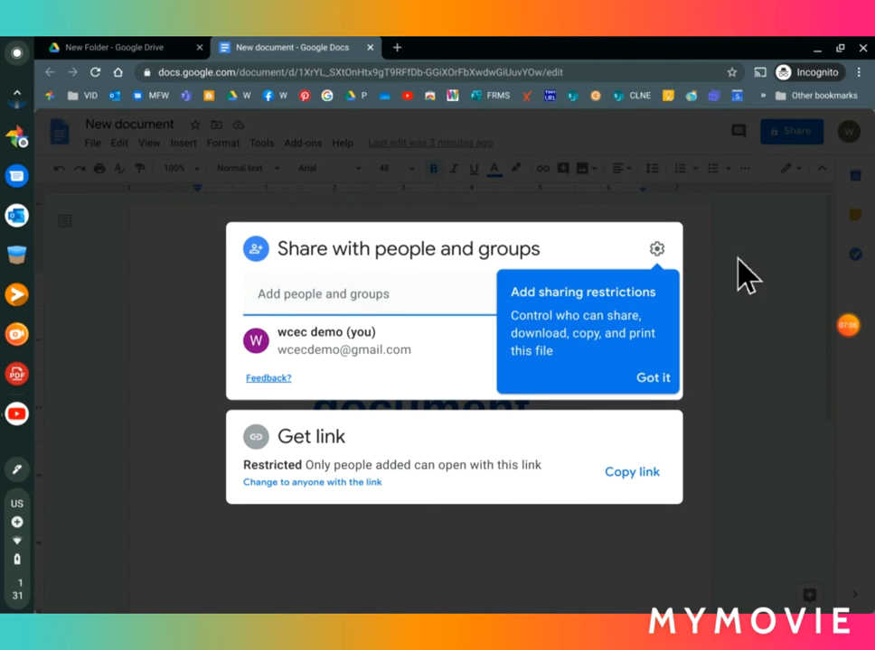
left_click(652, 378)
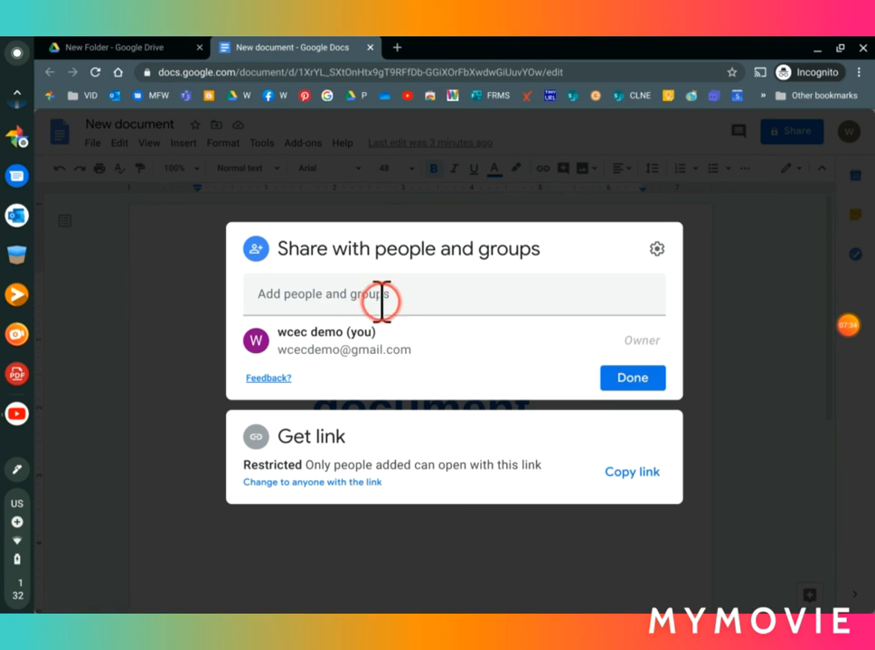
Step: Set general access to anyone with the link as Viewer, copy the link, and close sharing
left_click(357, 483)
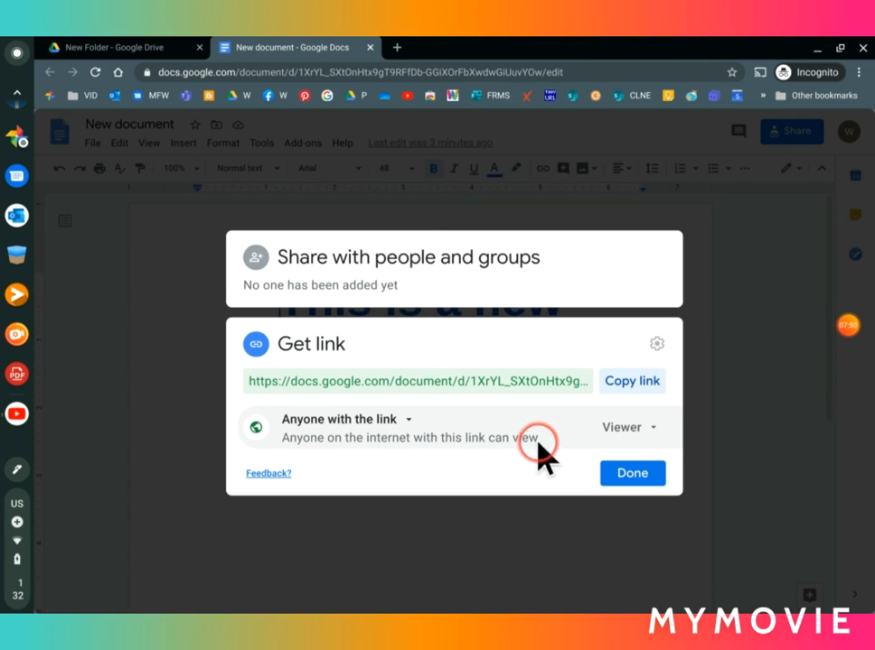
left_click(652, 431)
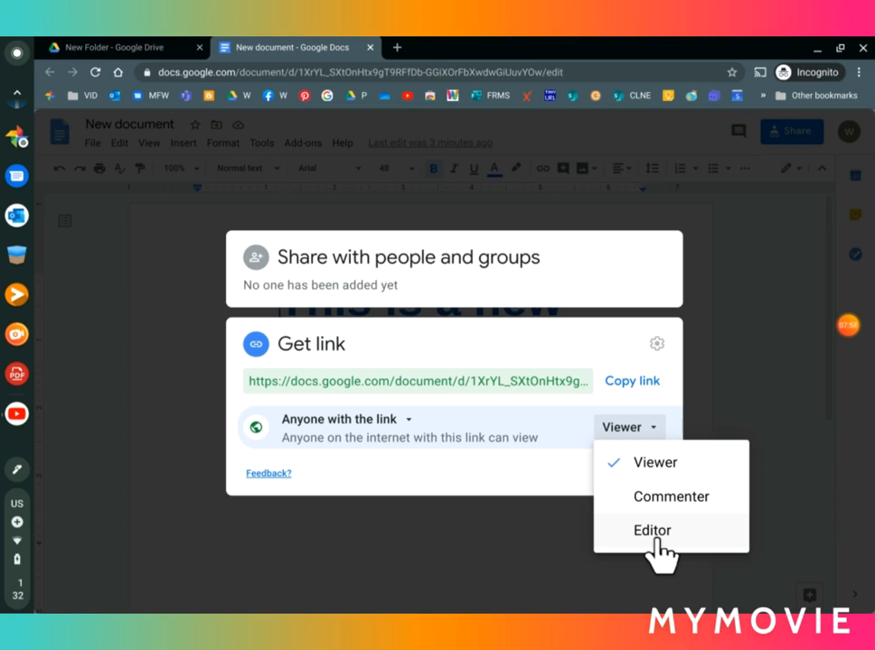
left_click(522, 490)
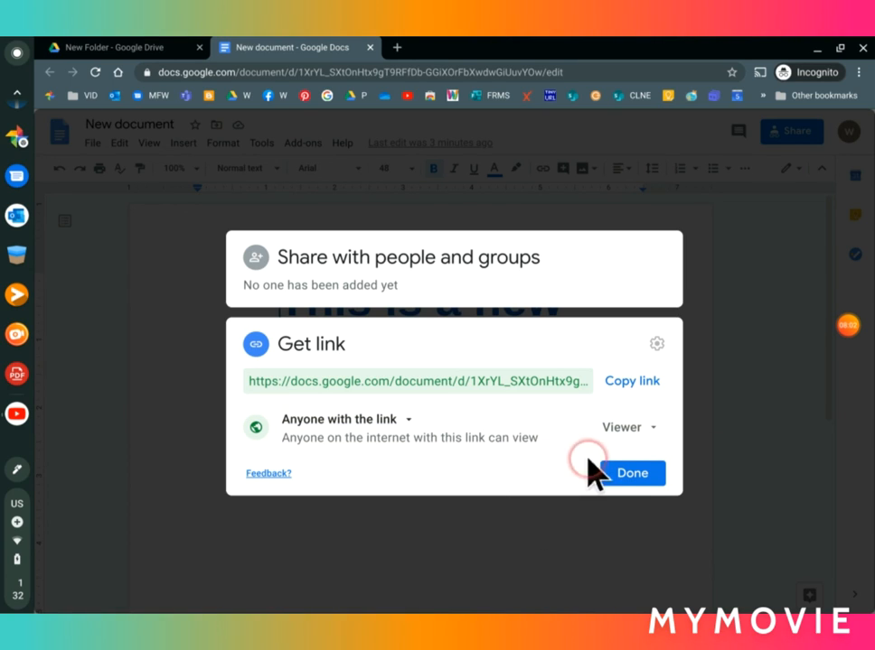
left_click(633, 383)
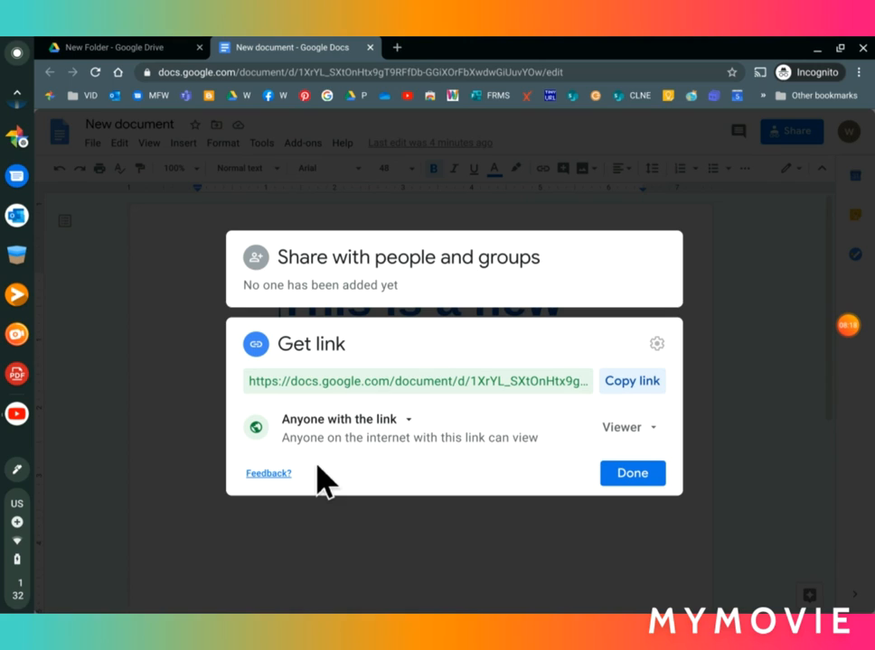
left_click(643, 474)
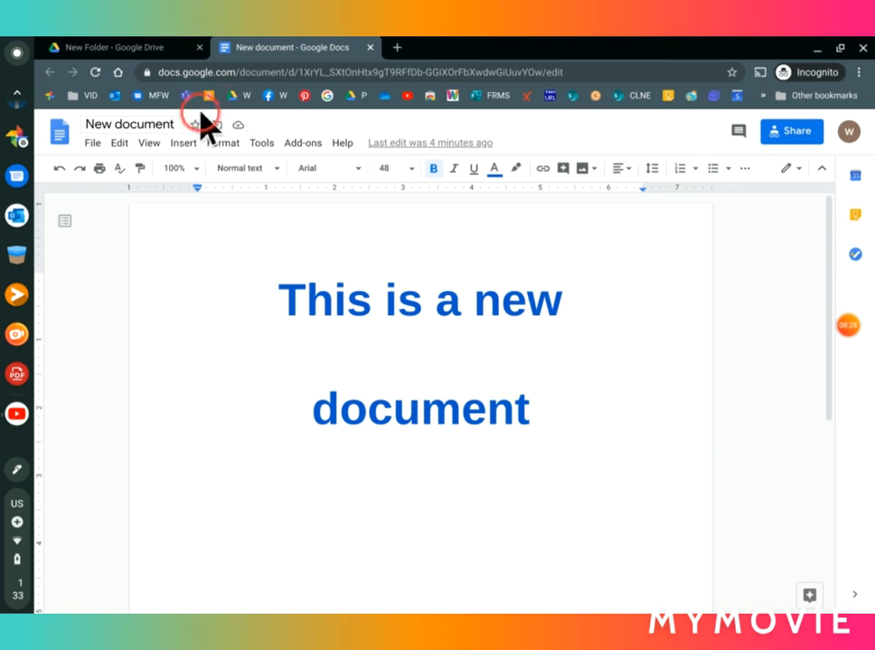
Step: Close the share dialog and return to 'New document'
mouse_move(849, 327)
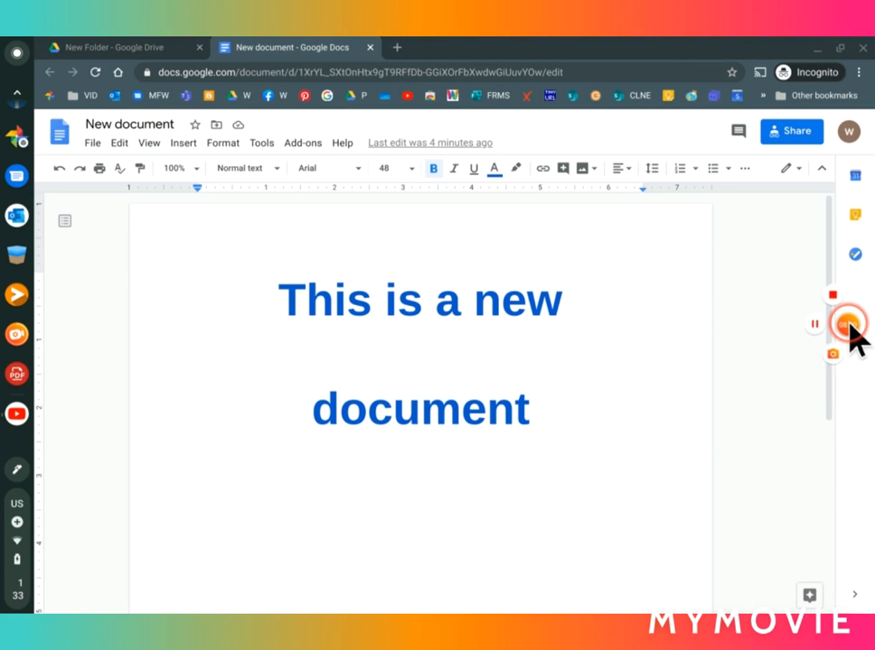